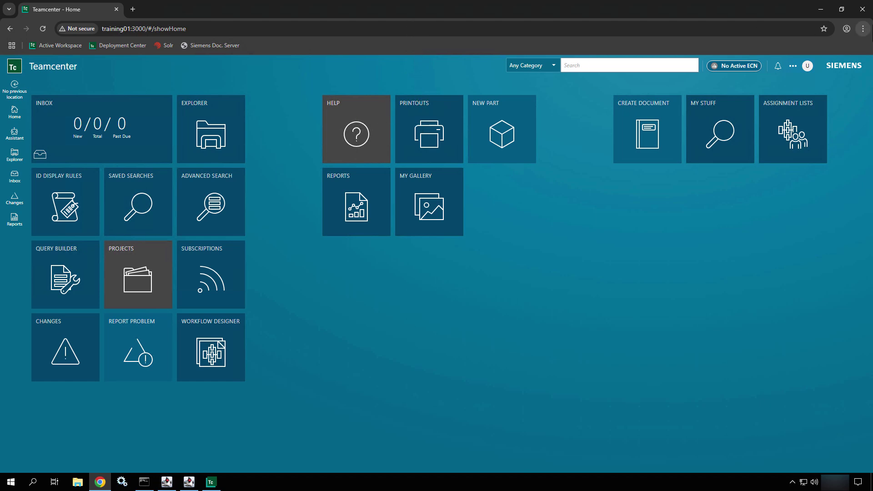
# Resize the browser, bring up My Teamcenter, shift it aside, then minimize it.
pyautogui.click(842, 9)
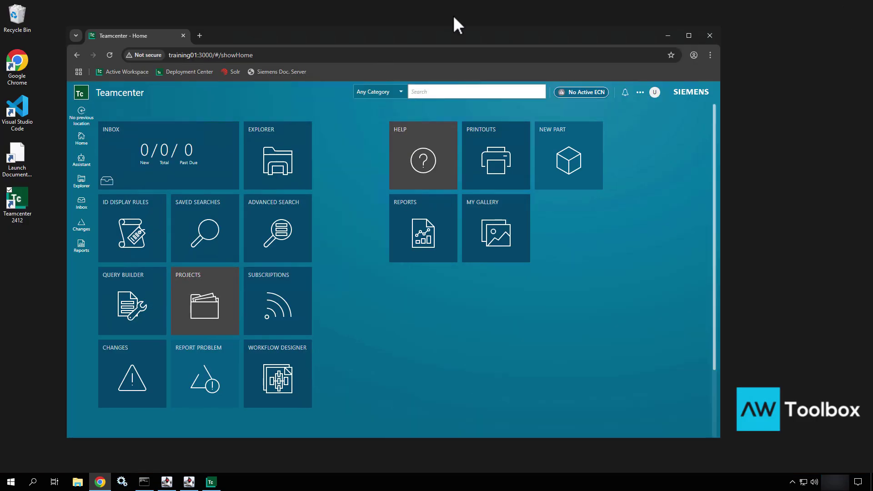
pyautogui.moveTo(457, 31); pyautogui.dragTo(438, 20)
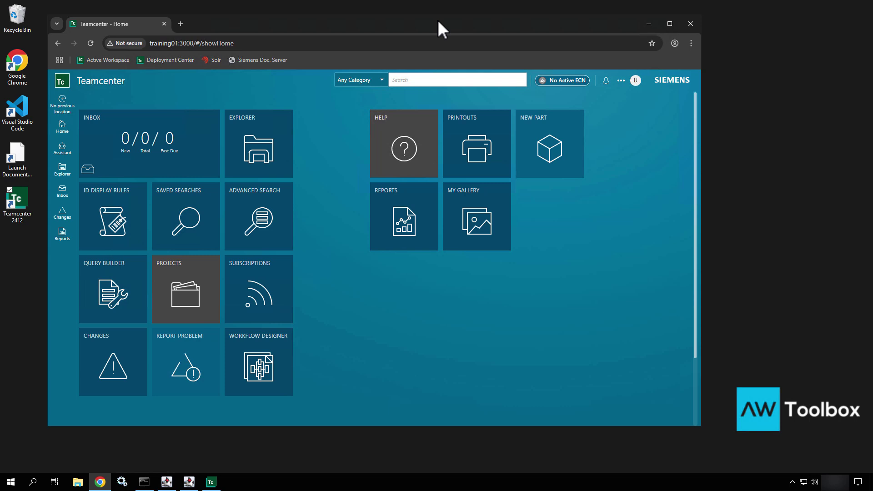
pyautogui.click(211, 482)
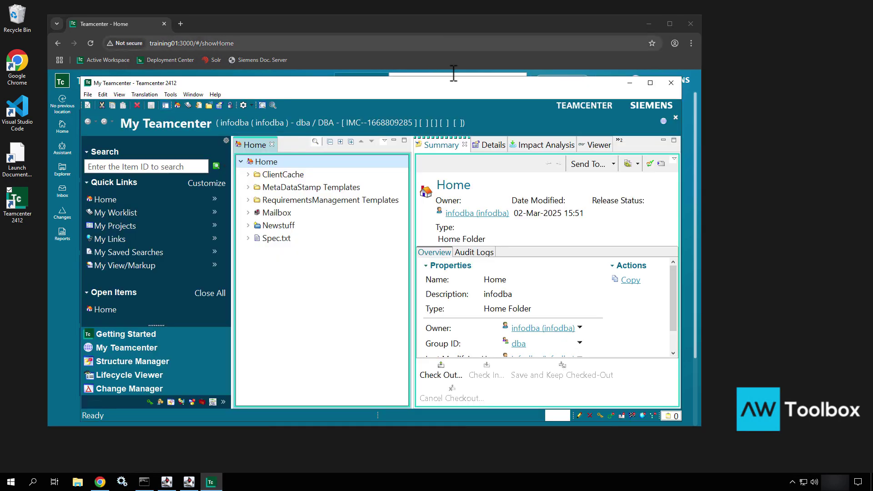
pyautogui.moveTo(460, 98); pyautogui.dragTo(634, 132)
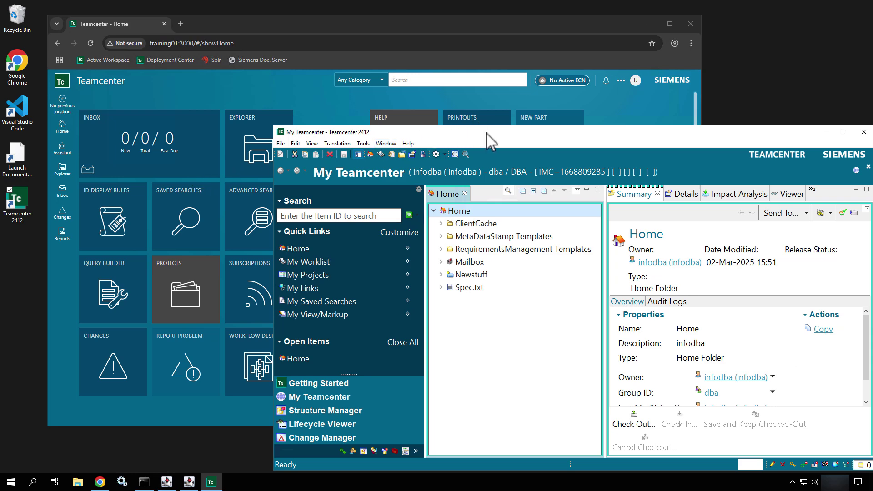
pyautogui.moveTo(491, 141); pyautogui.dragTo(295, 142)
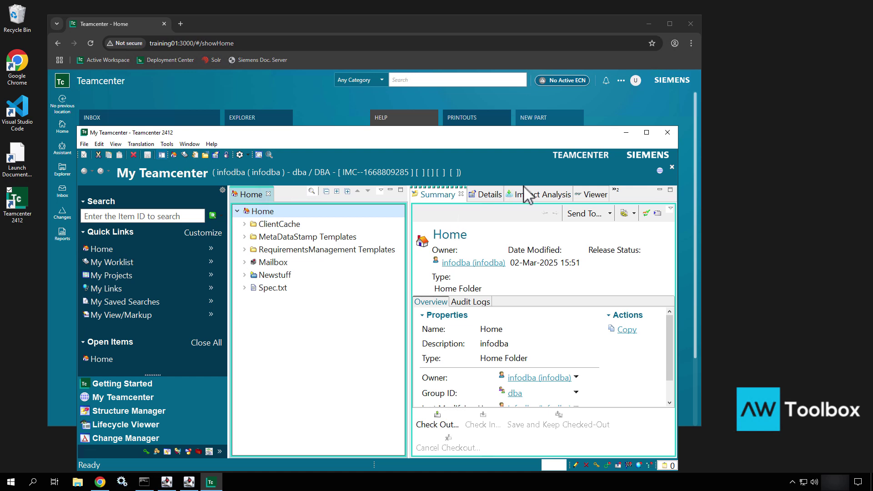
pyautogui.click(626, 133)
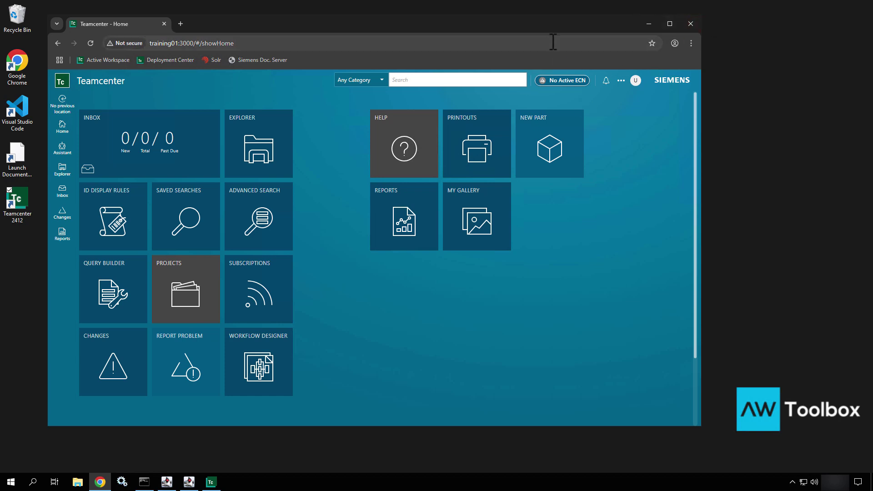
pyautogui.moveTo(545, 25); pyautogui.dragTo(615, 31)
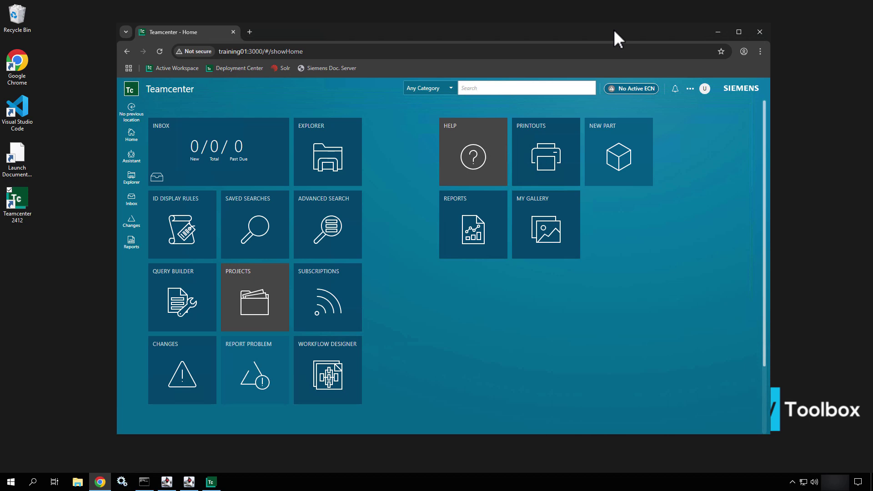
pyautogui.moveTo(614, 31); pyautogui.dragTo(539, 28)
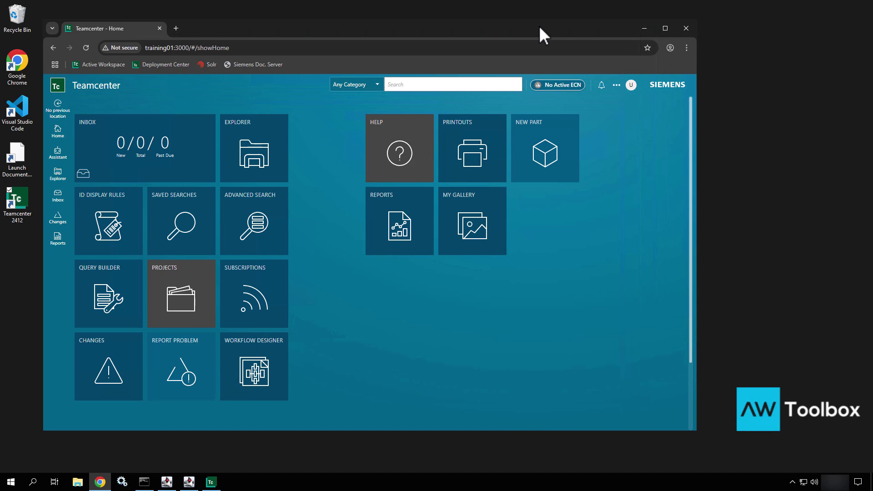
pyautogui.moveTo(540, 27); pyautogui.dragTo(545, 91)
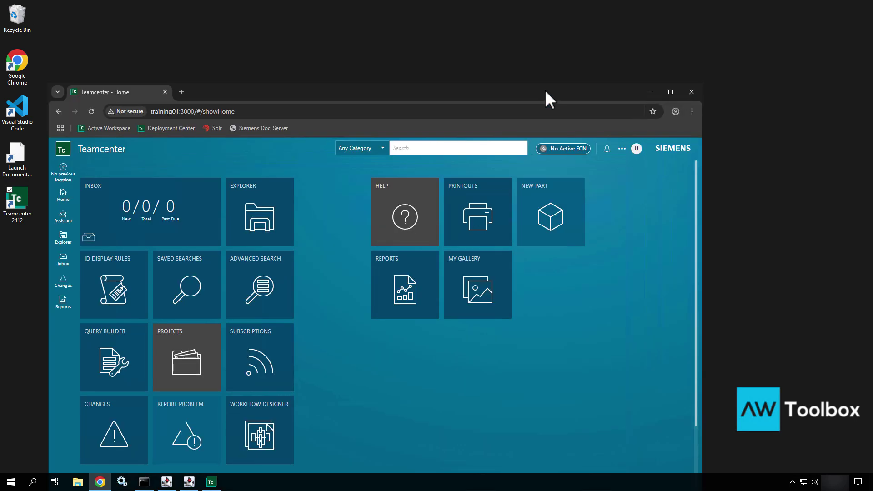
pyautogui.click(263, 112)
pyautogui.click(262, 111)
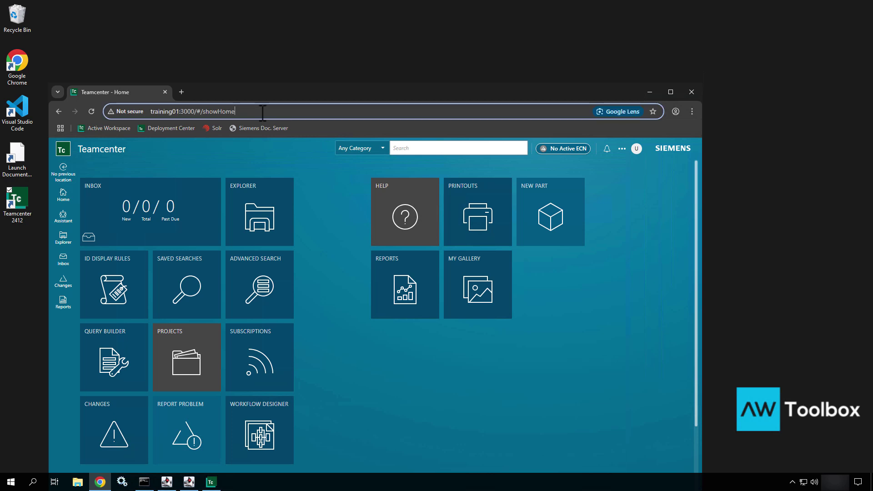
pyautogui.moveTo(263, 112); pyautogui.dragTo(140, 112)
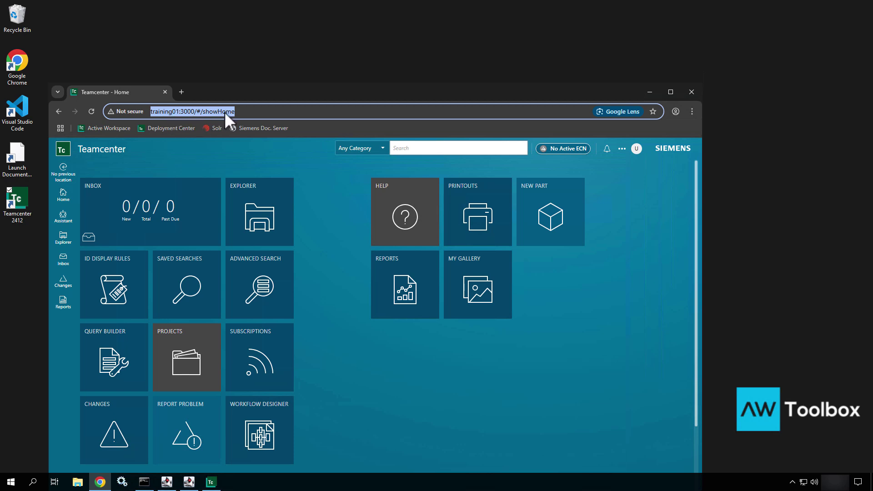
pyautogui.click(255, 112)
pyautogui.moveTo(238, 112); pyautogui.dragTo(200, 113)
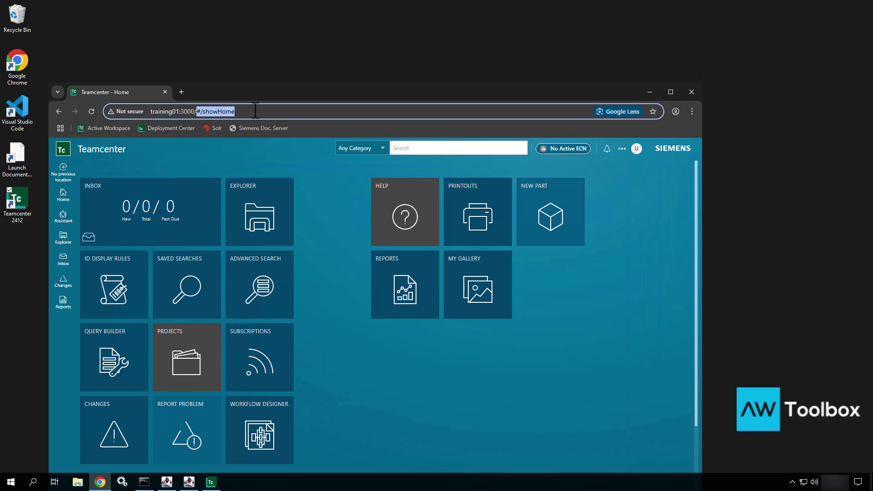
pyautogui.moveTo(255, 112); pyautogui.dragTo(150, 114)
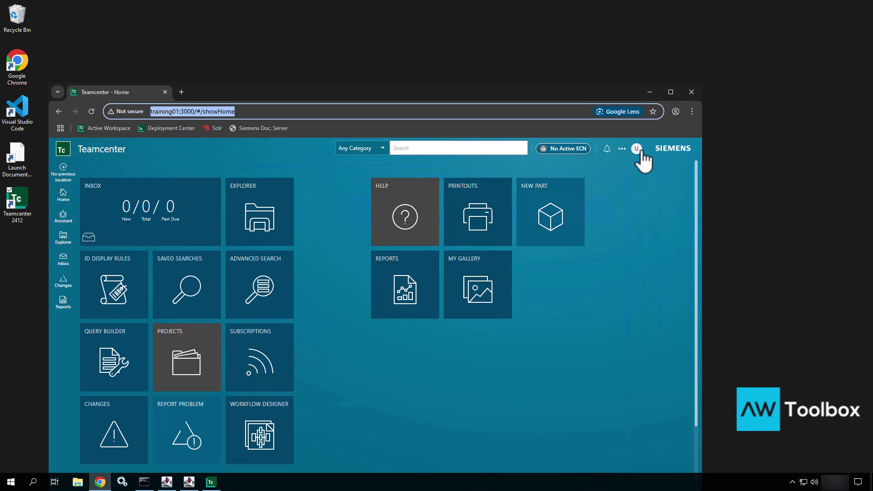
# Maximize the browser and sign out of Teamcenter from the user profile menu.
pyautogui.click(670, 92)
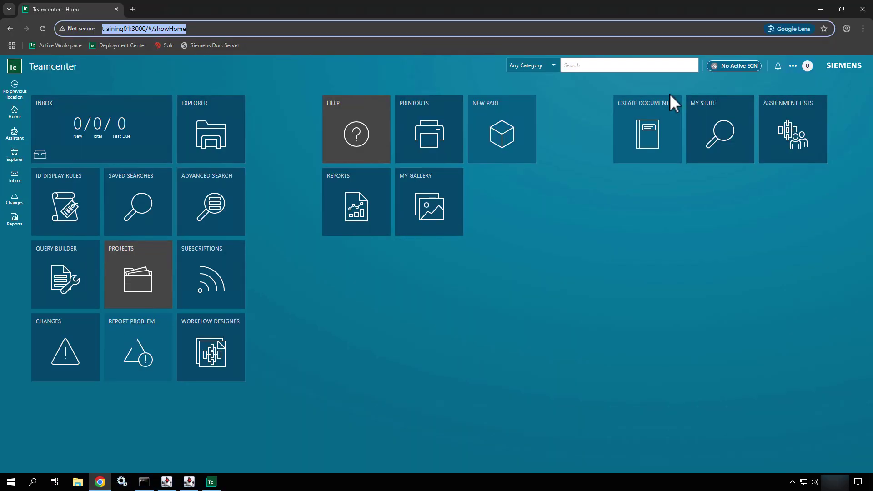
pyautogui.click(583, 271)
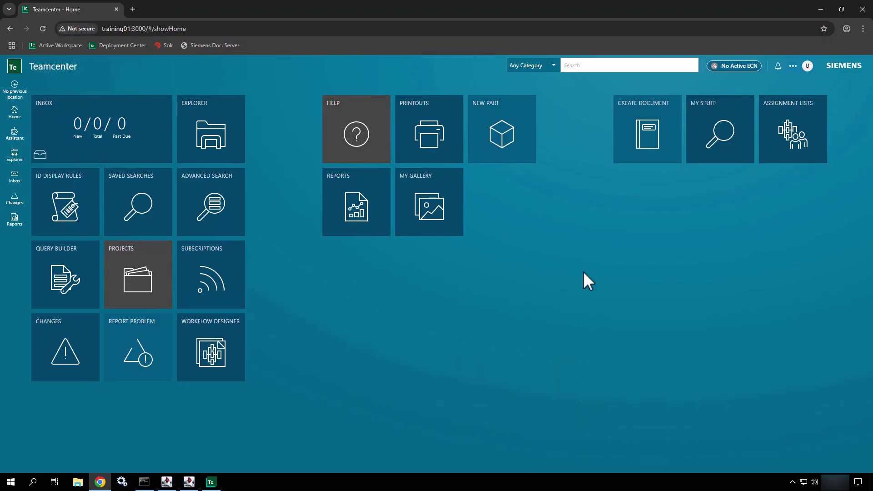
pyautogui.click(160, 28)
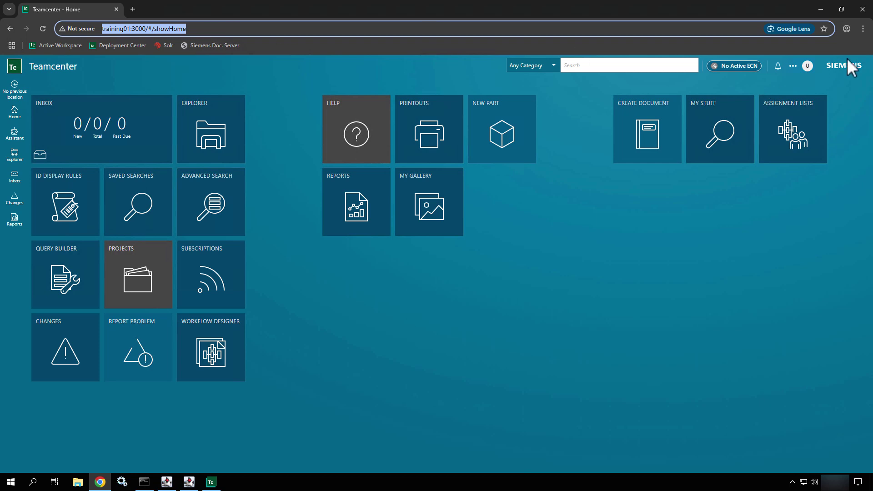
pyautogui.click(810, 67)
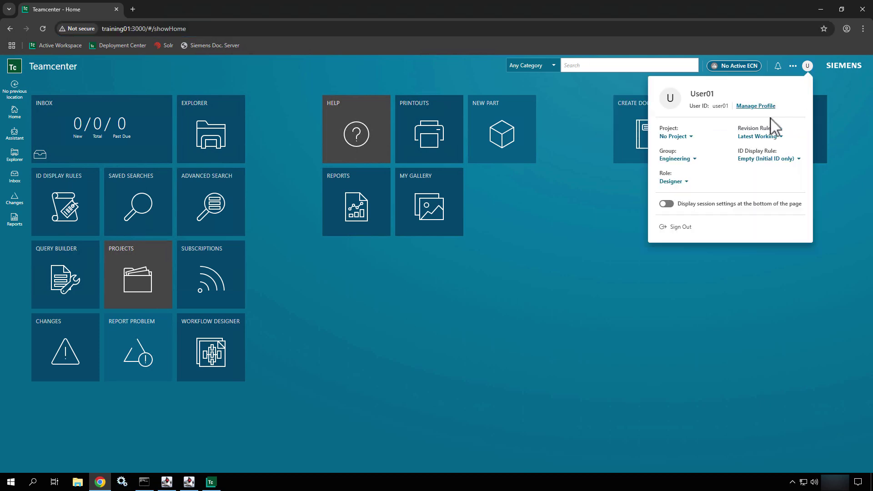
pyautogui.click(688, 231)
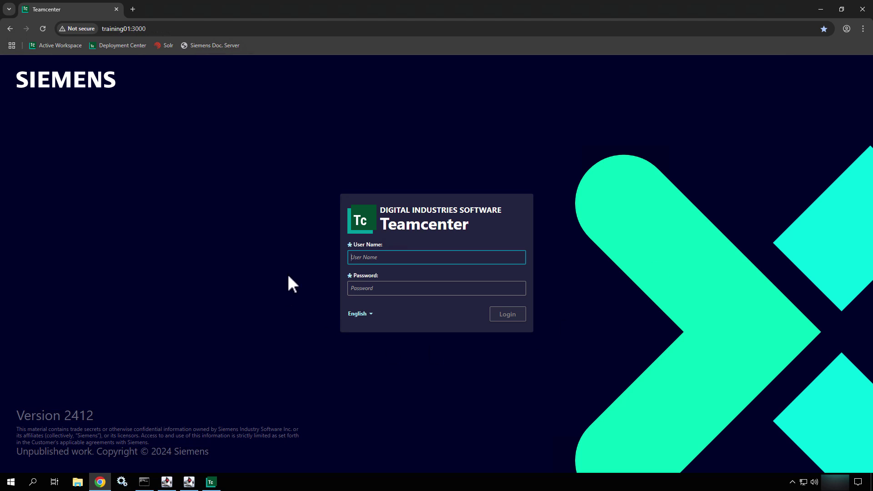
# Log back in with the user name and password.
pyautogui.write('User')
pyautogui.press('BackSpace')
pyautogui.write('er01')
pyautogui.press('Tab')
pyautogui.write('******')
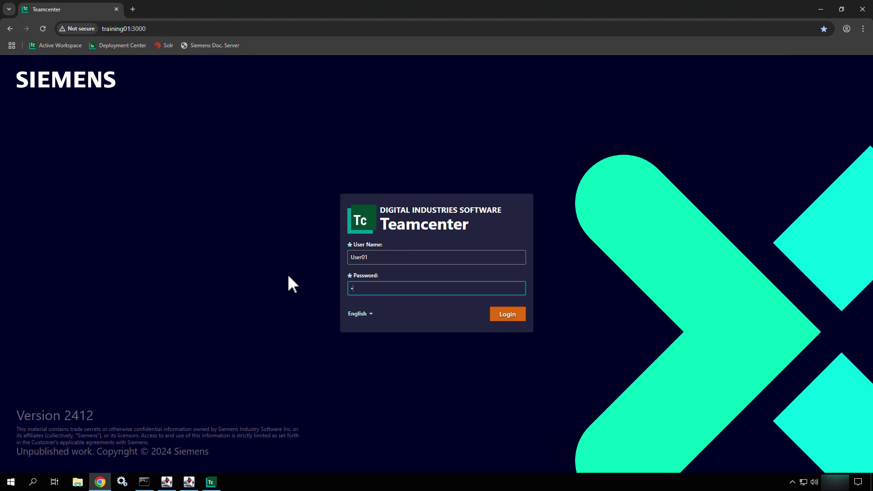
pyautogui.press('Return')
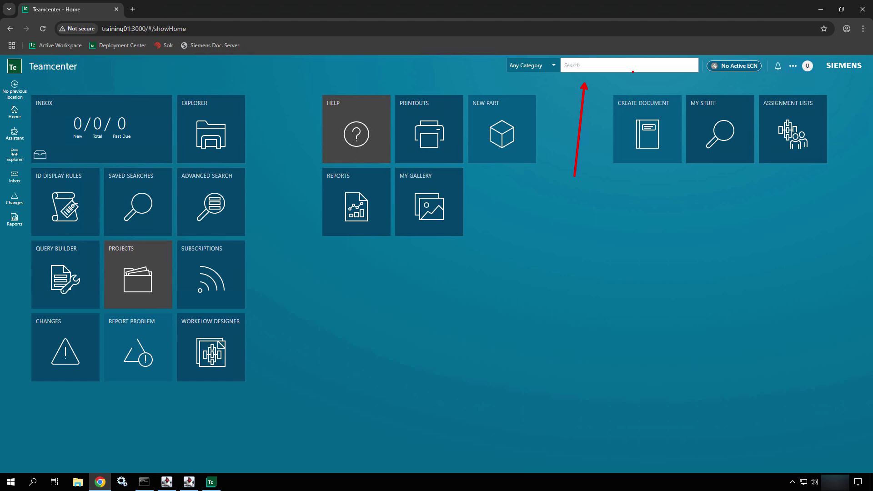
# Check the search categories (keeping Any Category) and notifications, then show the more-options menu.
pyautogui.click(535, 66)
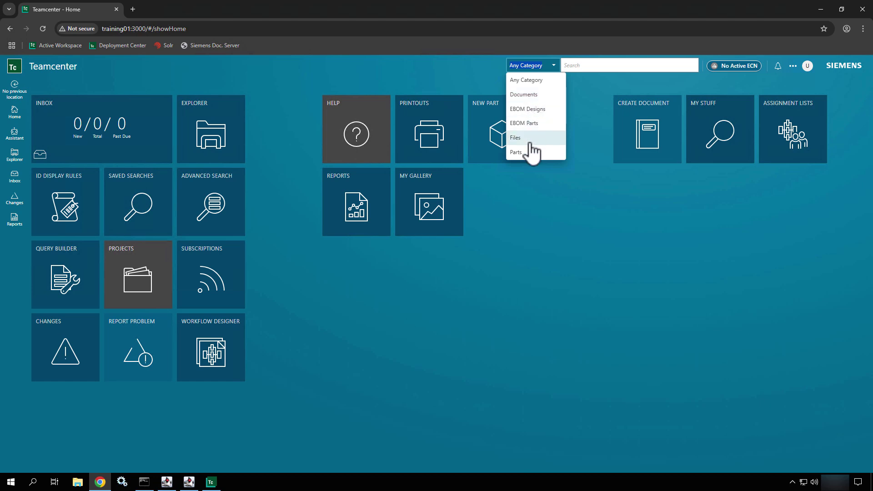
pyautogui.press('Escape')
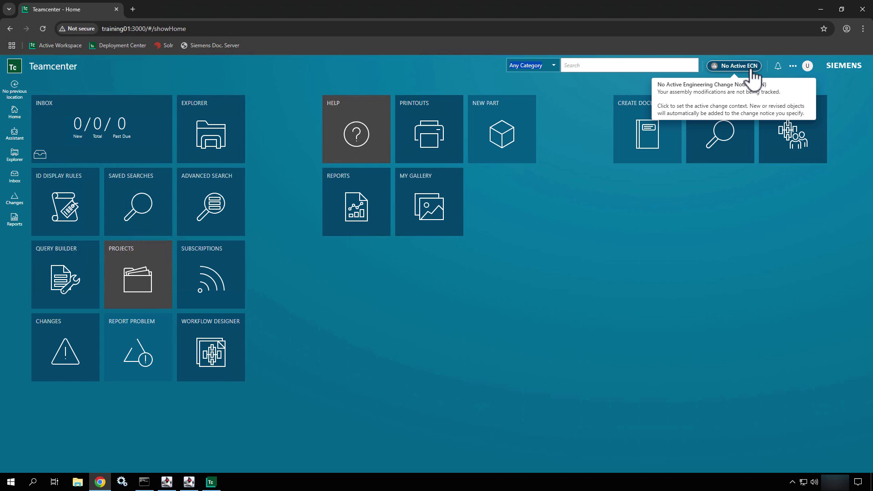
pyautogui.click(783, 71)
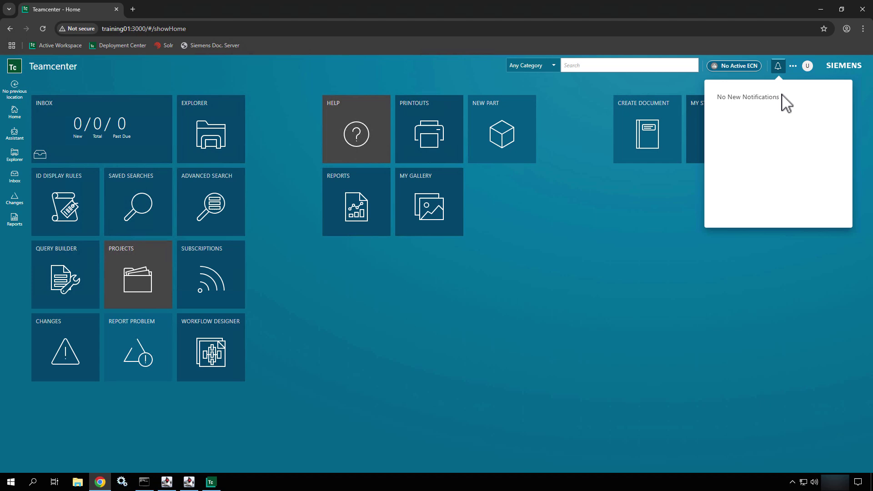
pyautogui.click(793, 66)
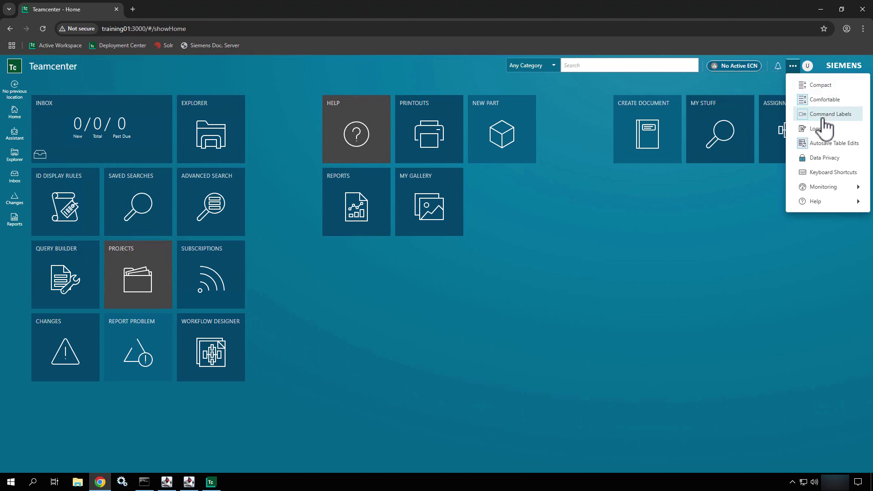
# Turn Command Labels off and then back on.
pyautogui.click(823, 116)
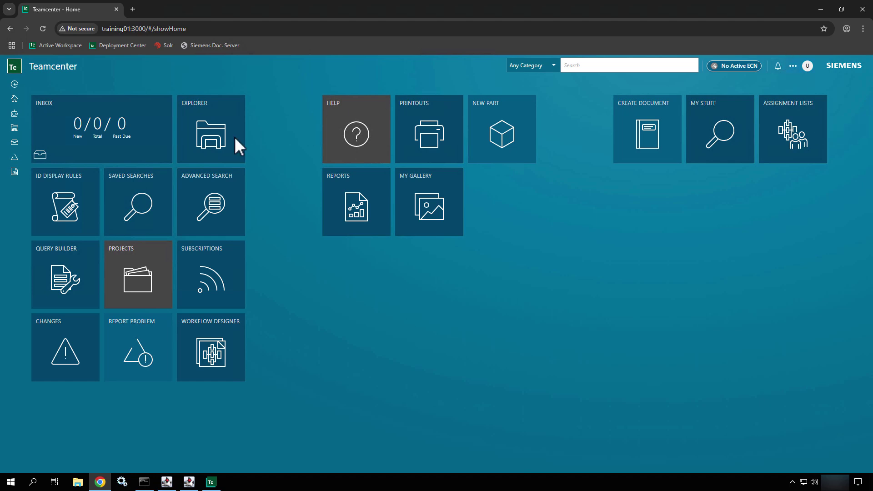
pyautogui.click(793, 66)
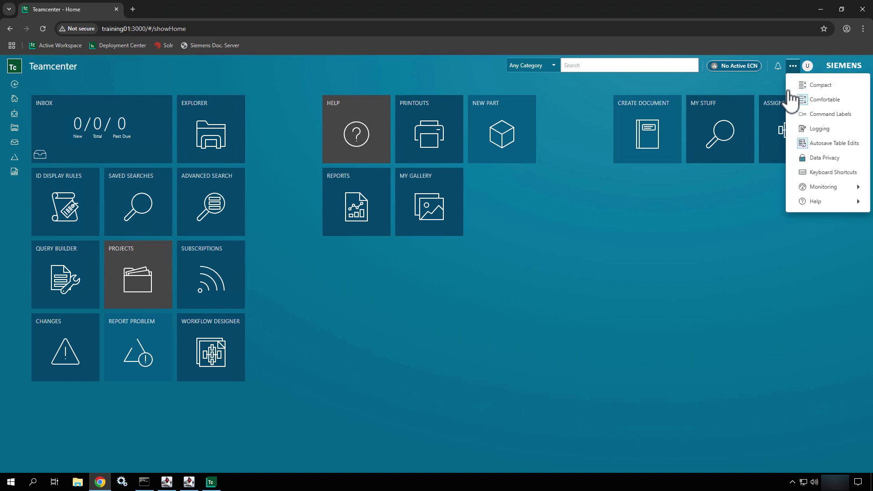
pyautogui.click(813, 120)
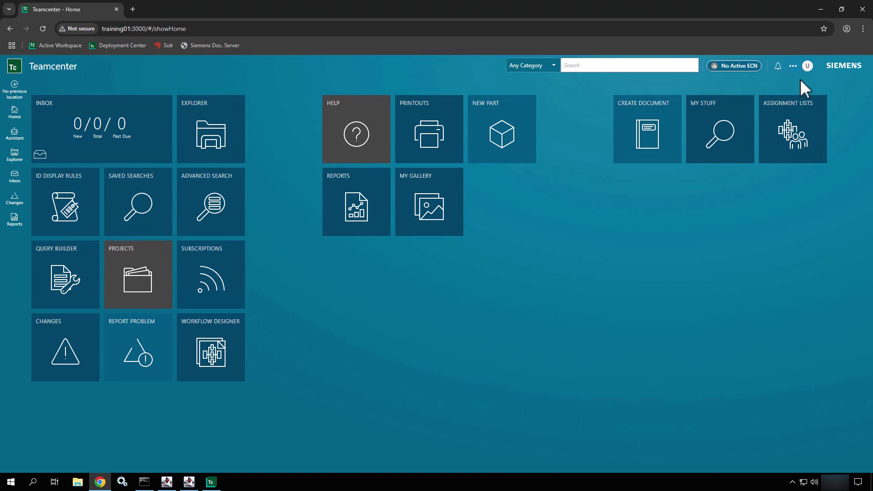
# Look over the Help and About submenu, then close the options menu.
pyautogui.click(793, 66)
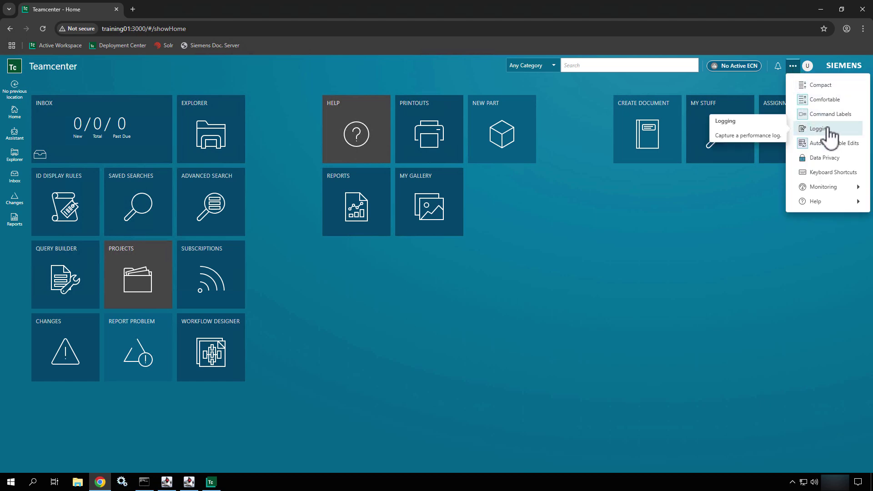
pyautogui.click(825, 206)
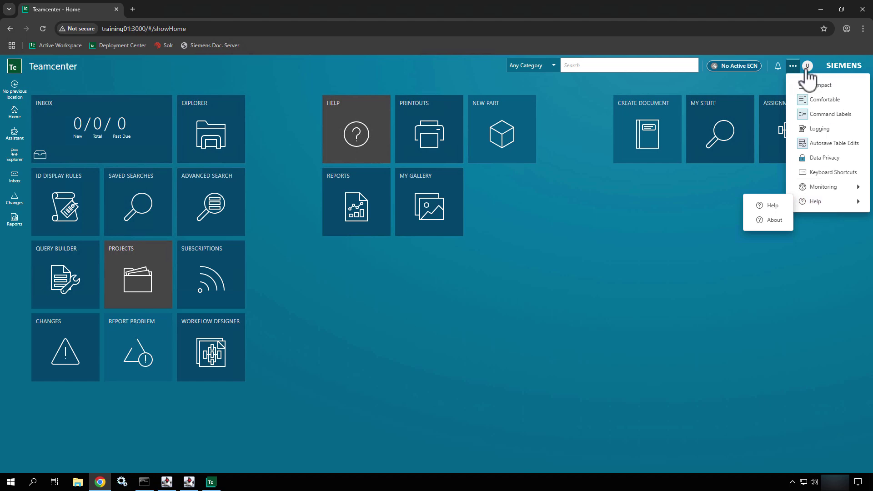
pyautogui.click(826, 57)
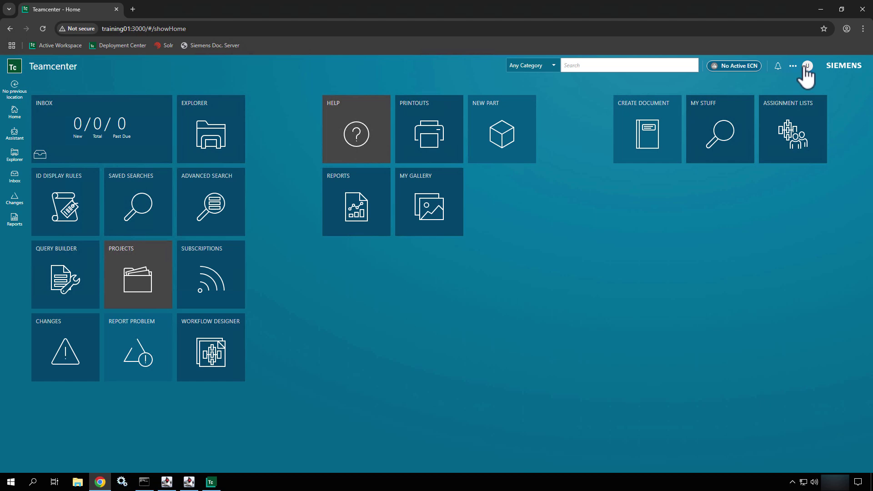
# Open session settings, browse Project choices, and keep Revision Rule at Latest Working.
pyautogui.click(810, 68)
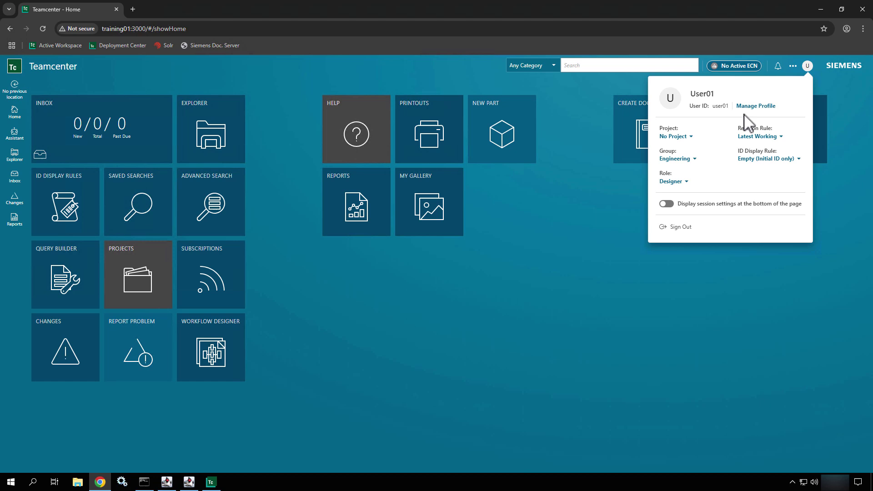
pyautogui.click(692, 137)
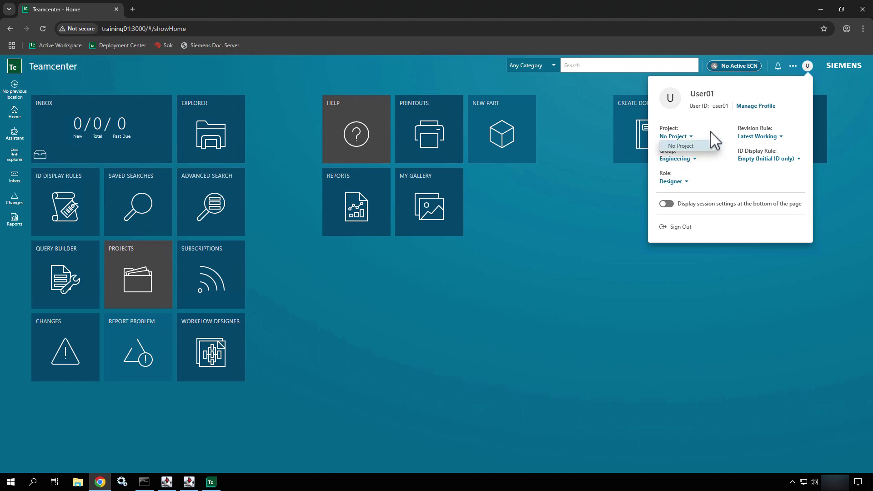
pyautogui.click(711, 132)
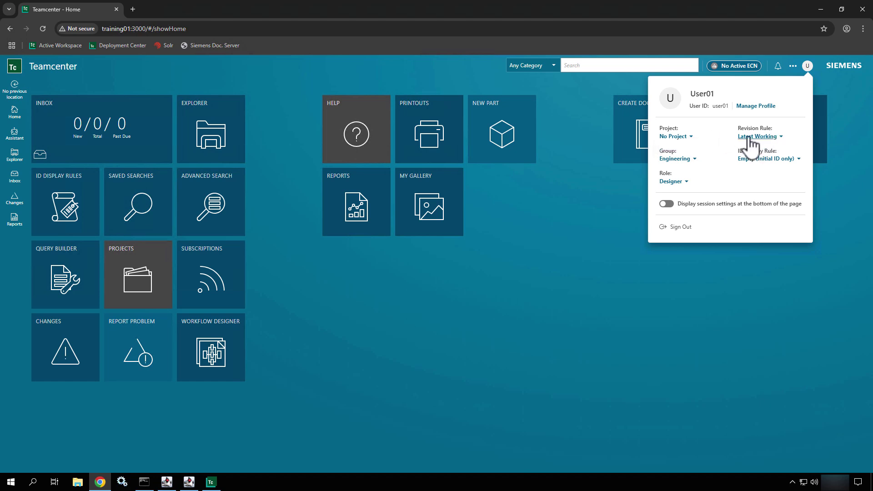
pyautogui.click(783, 137)
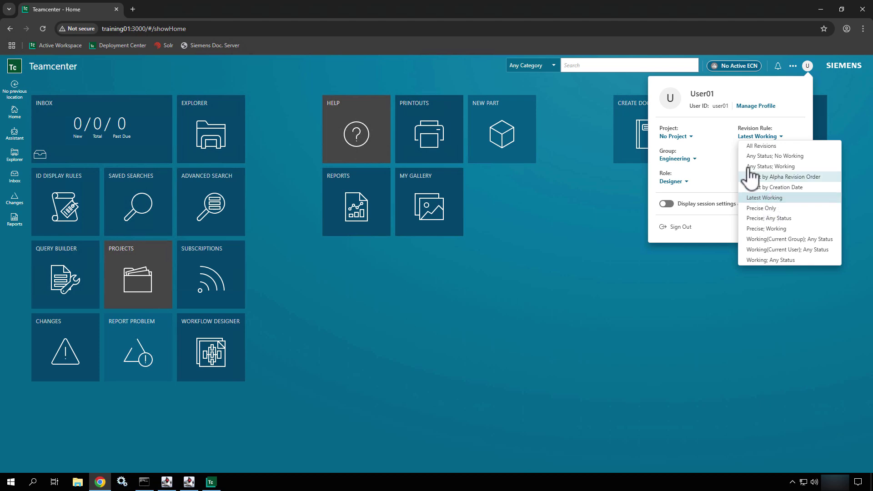
pyautogui.click(719, 160)
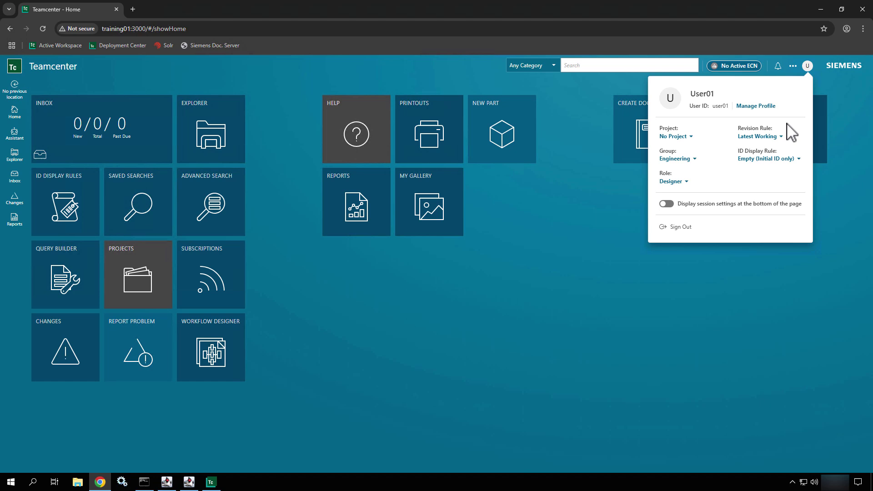
pyautogui.click(680, 160)
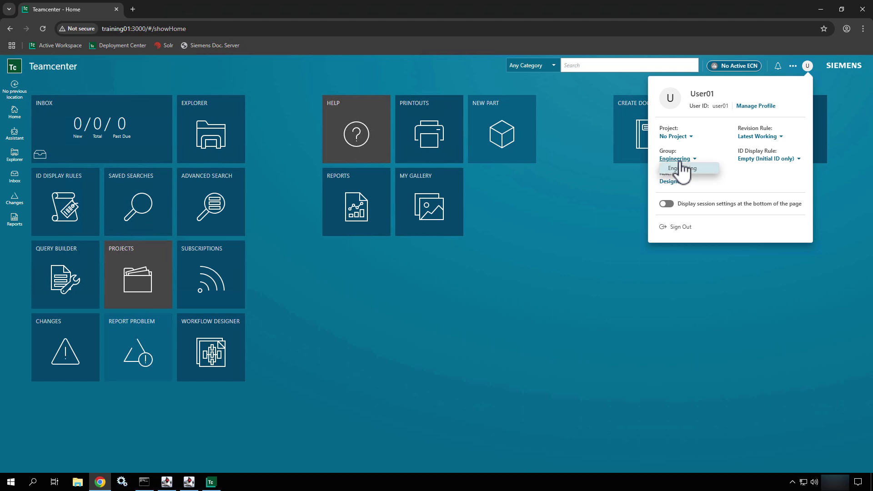
pyautogui.click(680, 171)
pyautogui.click(677, 182)
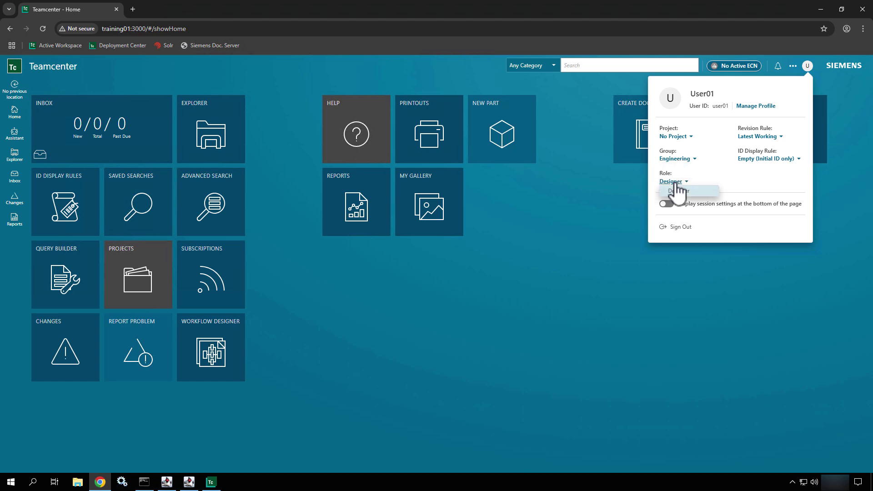
pyautogui.click(745, 187)
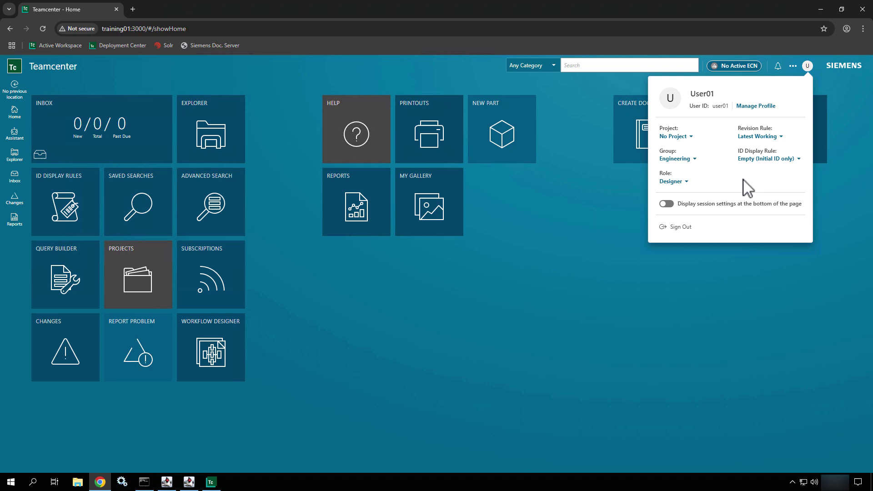
pyautogui.click(687, 160)
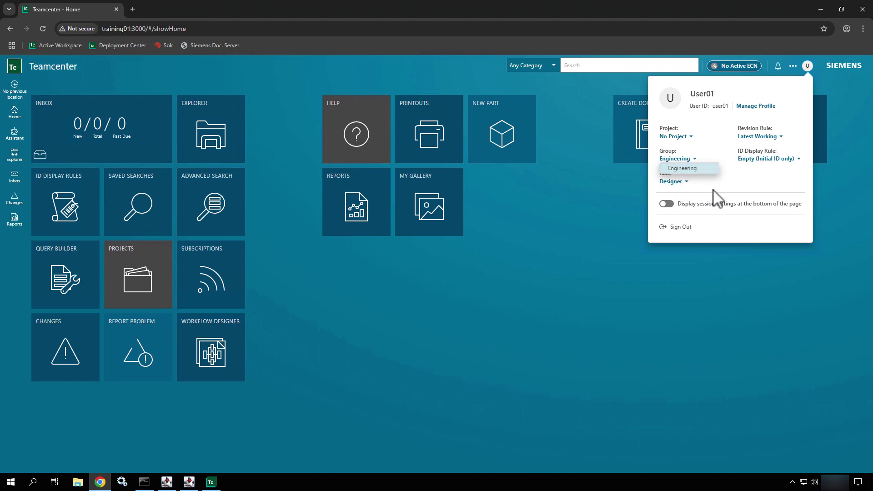
pyautogui.click(740, 191)
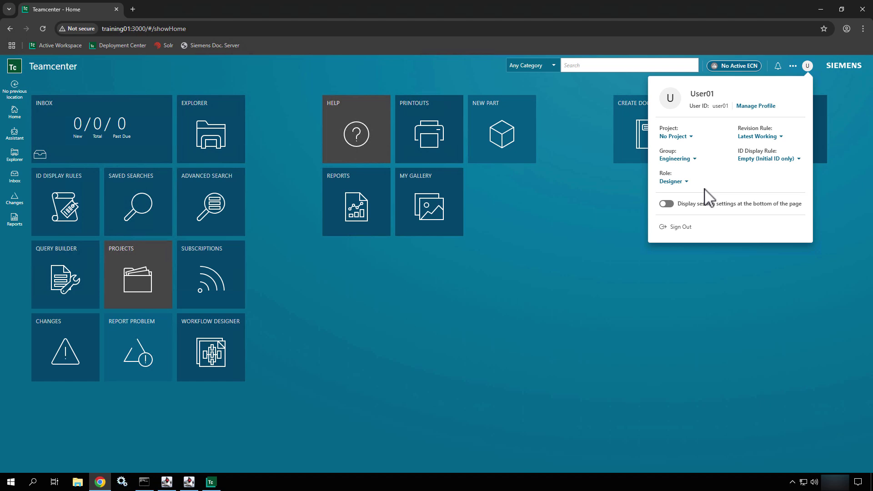
# Turn on 'Display session settings at the bottom of the page', then close that bottom bar.
pyautogui.click(666, 204)
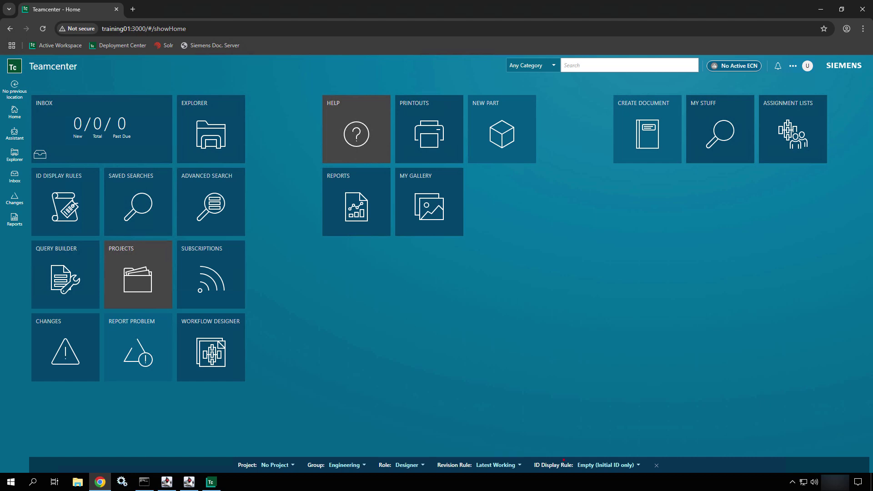
pyautogui.moveTo(563, 452)
pyautogui.mouseDown()
pyautogui.moveTo(723, 256)
pyautogui.moveTo(753, 200)
pyautogui.moveTo(775, 118)
pyautogui.moveTo(809, 67)
pyautogui.moveTo(803, 76)
pyautogui.mouseUp()
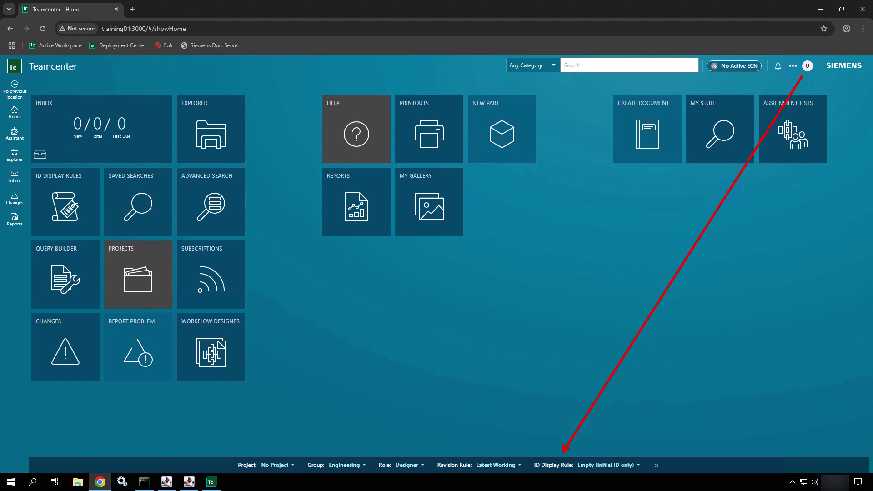
pyautogui.press('Escape')
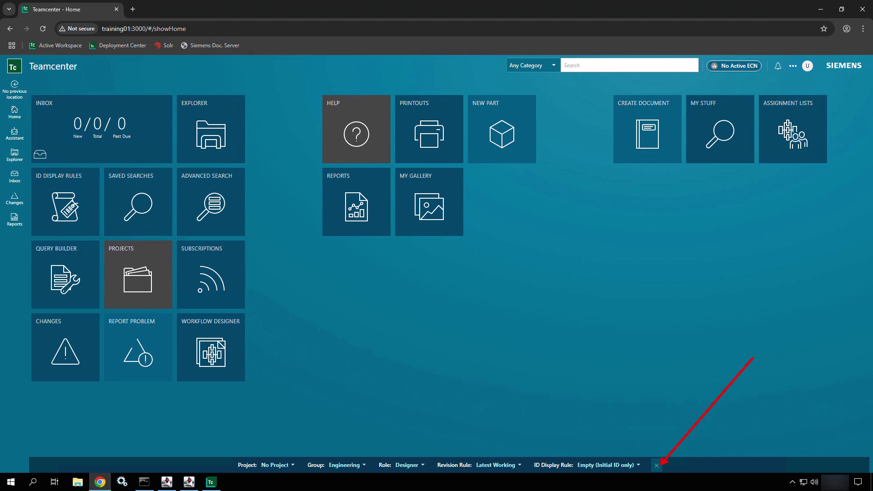
pyautogui.click(656, 465)
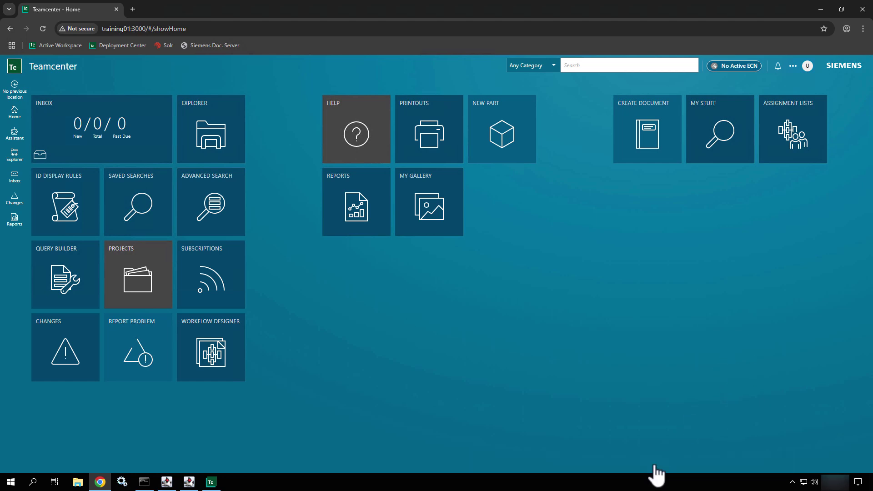
pyautogui.click(808, 66)
# Sign out to the Version 2412 login page and select its web address.
pyautogui.click(678, 220)
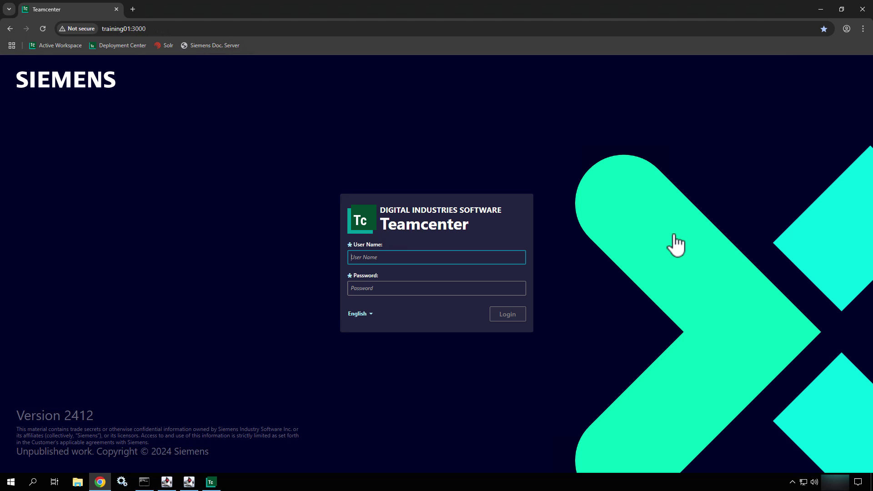
pyautogui.click(267, 26)
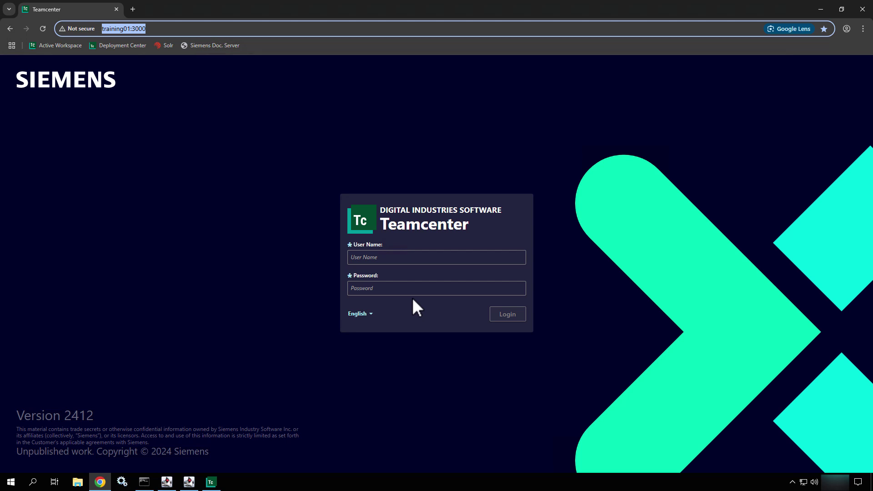
# Enter the user name and password on the login page and log in.
pyautogui.click(432, 258)
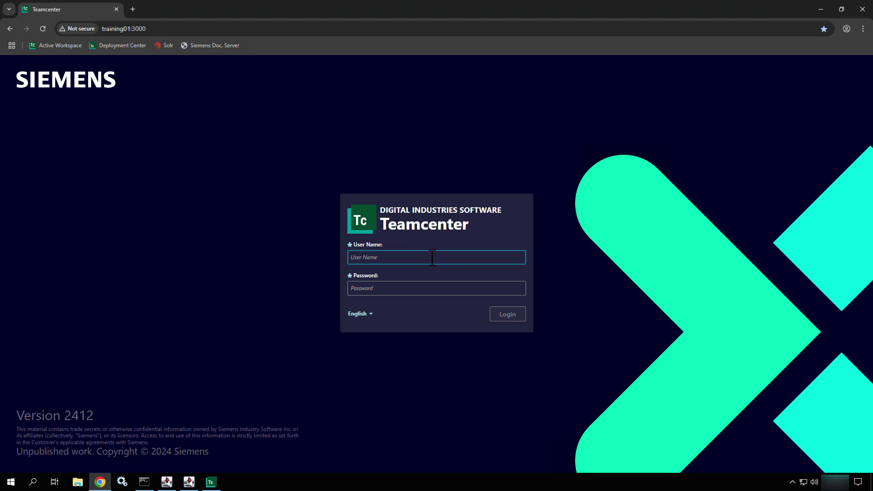
pyautogui.write('User01')
pyautogui.press('Tab')
pyautogui.write('•••')
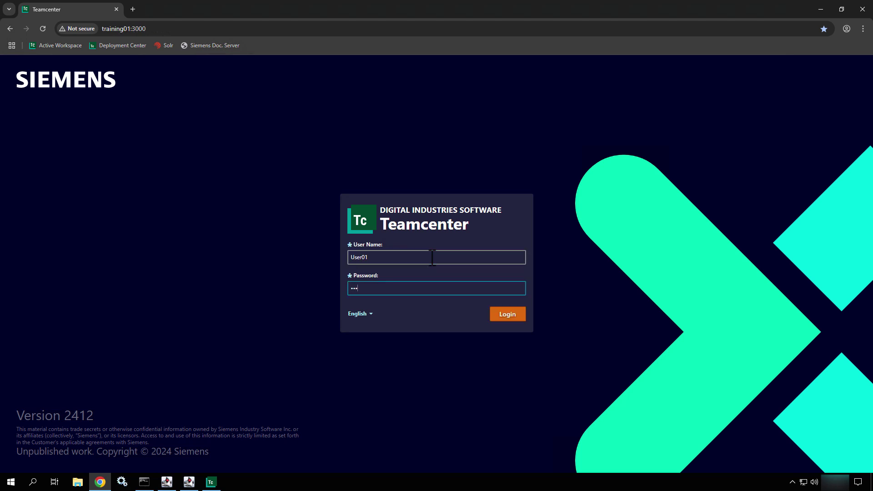
pyautogui.write('•••')
pyautogui.press('Return')
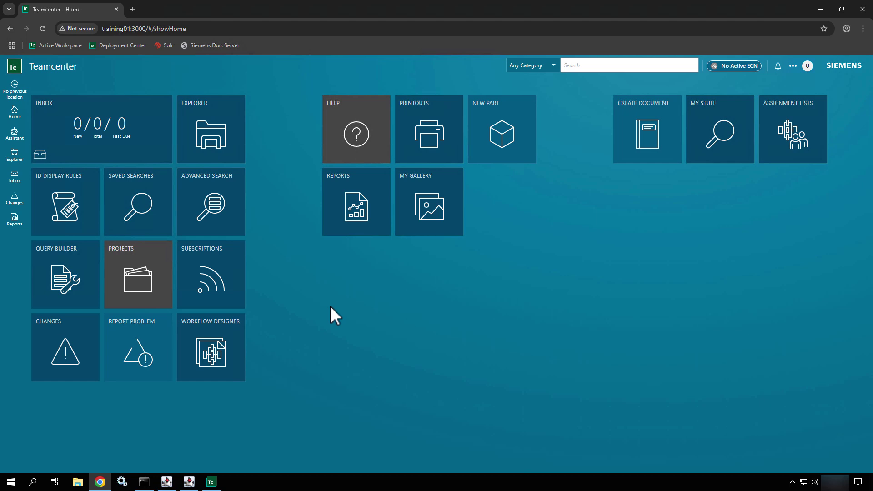
# Open Explorer, expand Home, and view the empty Mailbox folder's properties.
pyautogui.click(237, 142)
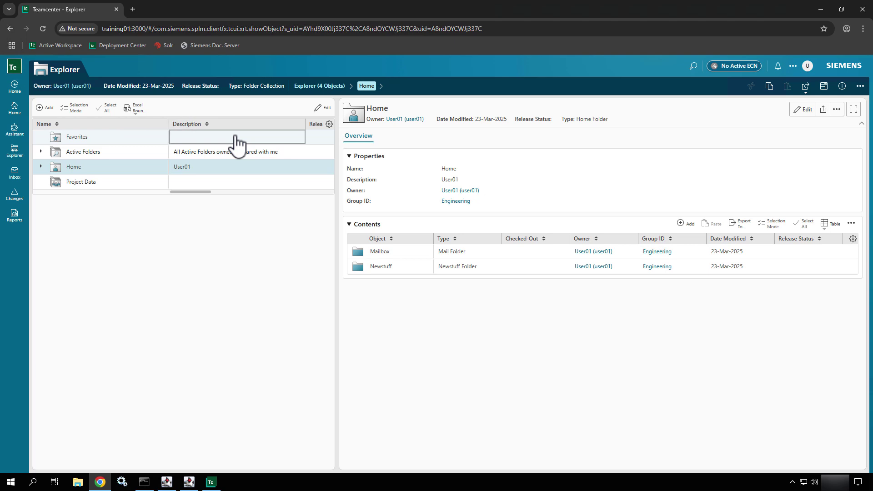
pyautogui.click(41, 167)
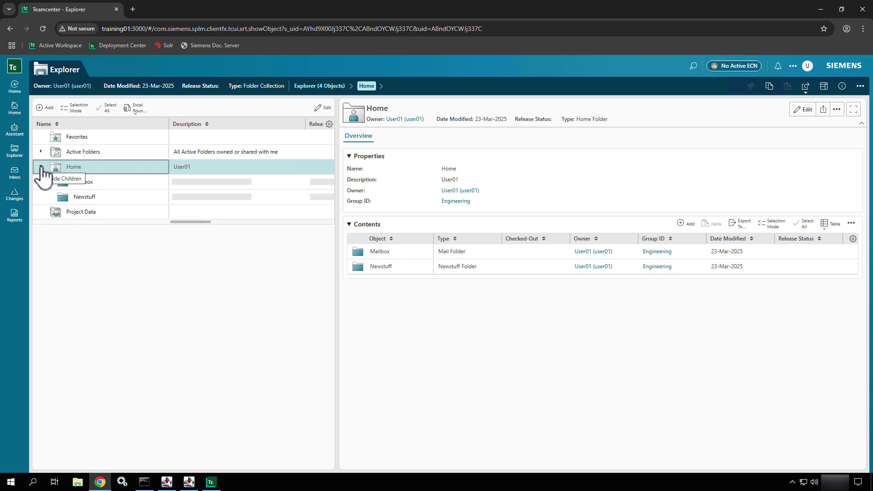
pyautogui.click(114, 180)
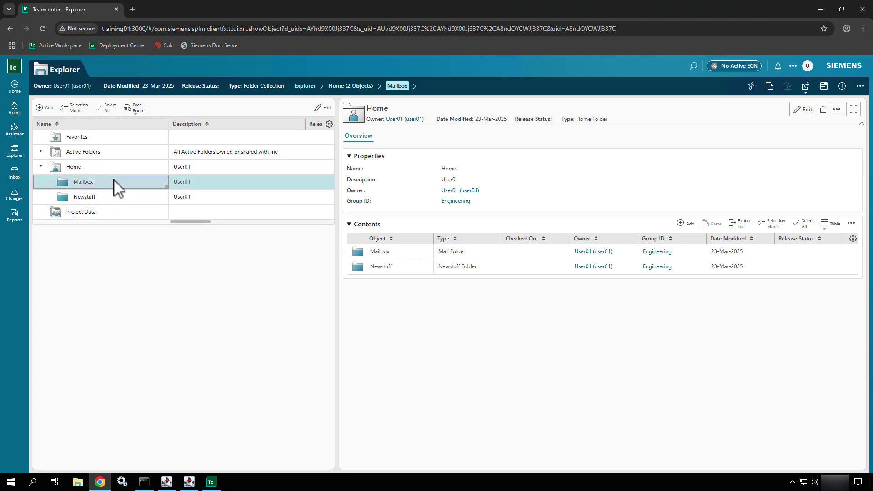
pyautogui.click(27, 112)
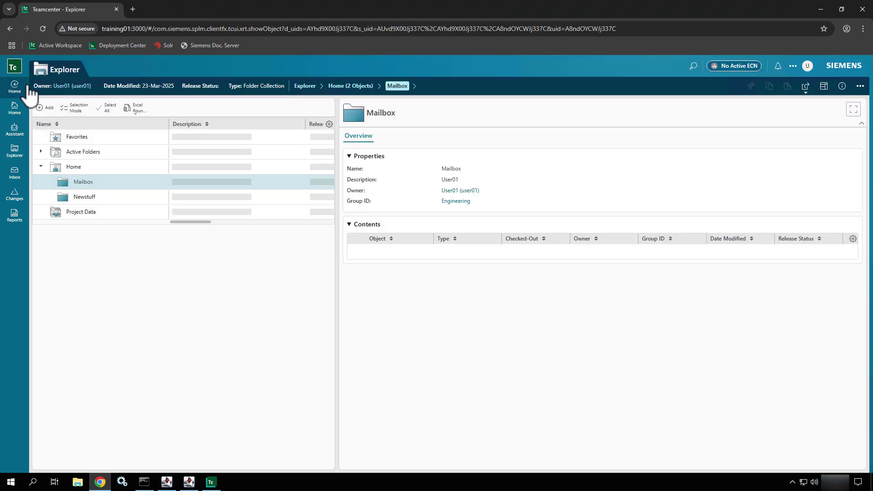
# Go back from Explorer to the Home tiles using the sidebar Home icon.
pyautogui.click(29, 91)
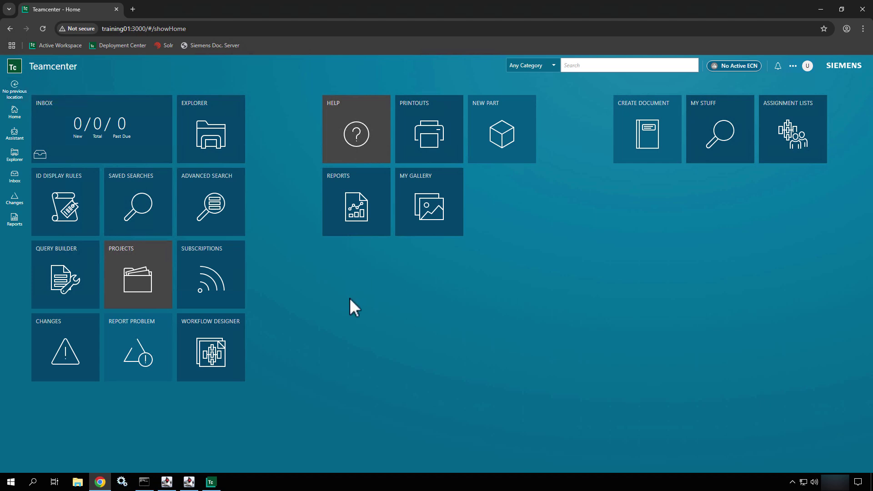